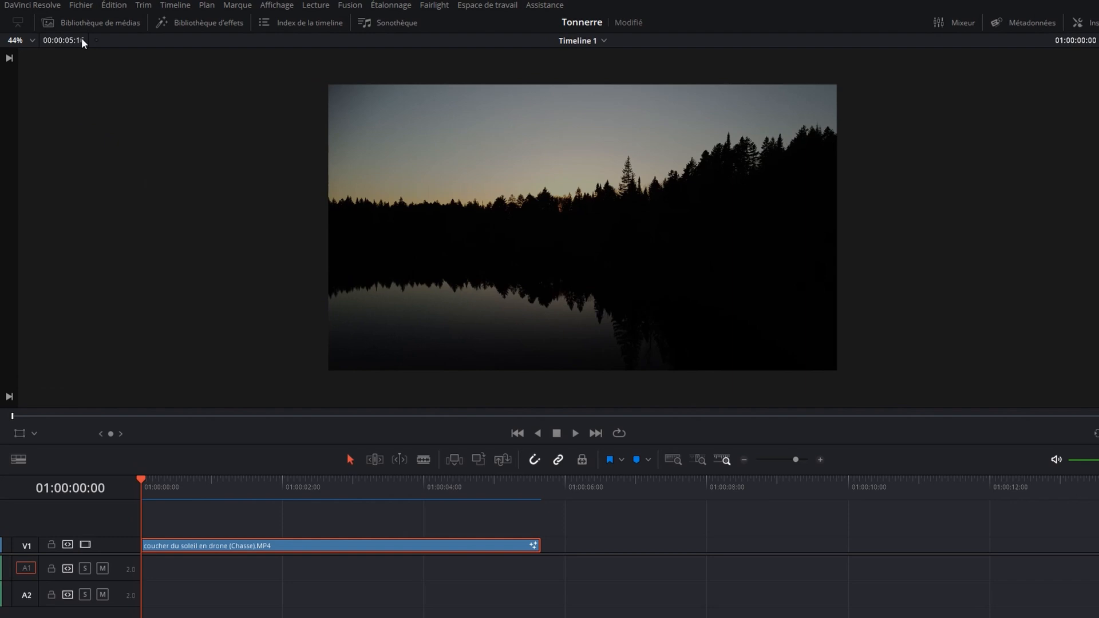
Place Thunderstorm.mp3 on A1 a few frames after the sunset clip starts, then play it back.
{"action": "left_click", "coordinate": [80, 24]}
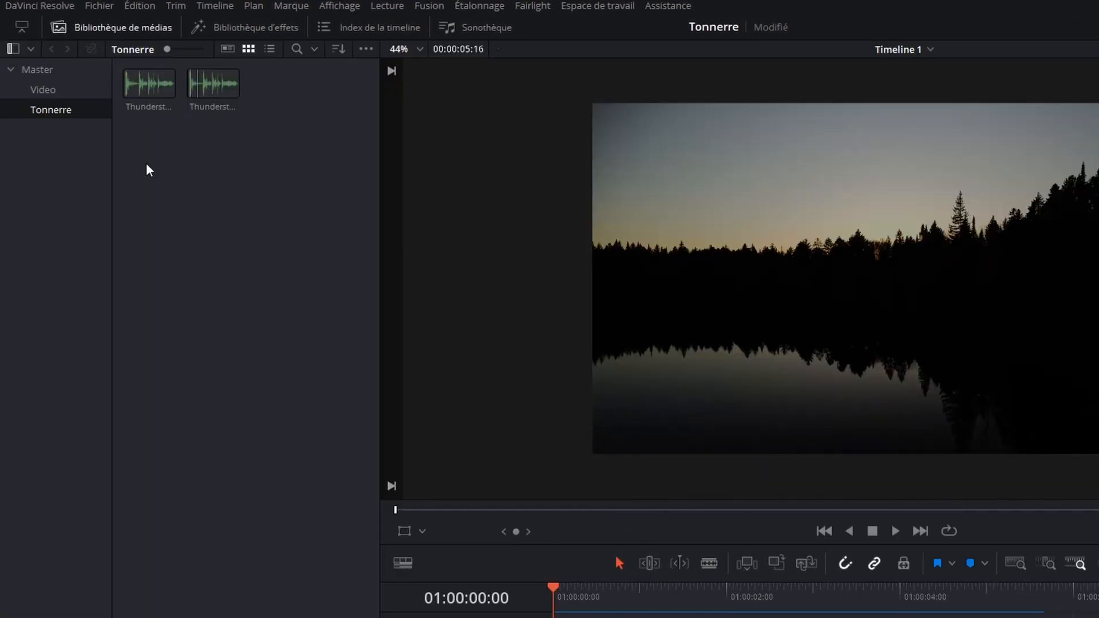
{"action": "left_click", "coordinate": [214, 93]}
{"action": "left_click_drag", "start_coordinate": [212, 86], "coordinate": [431, 569]}
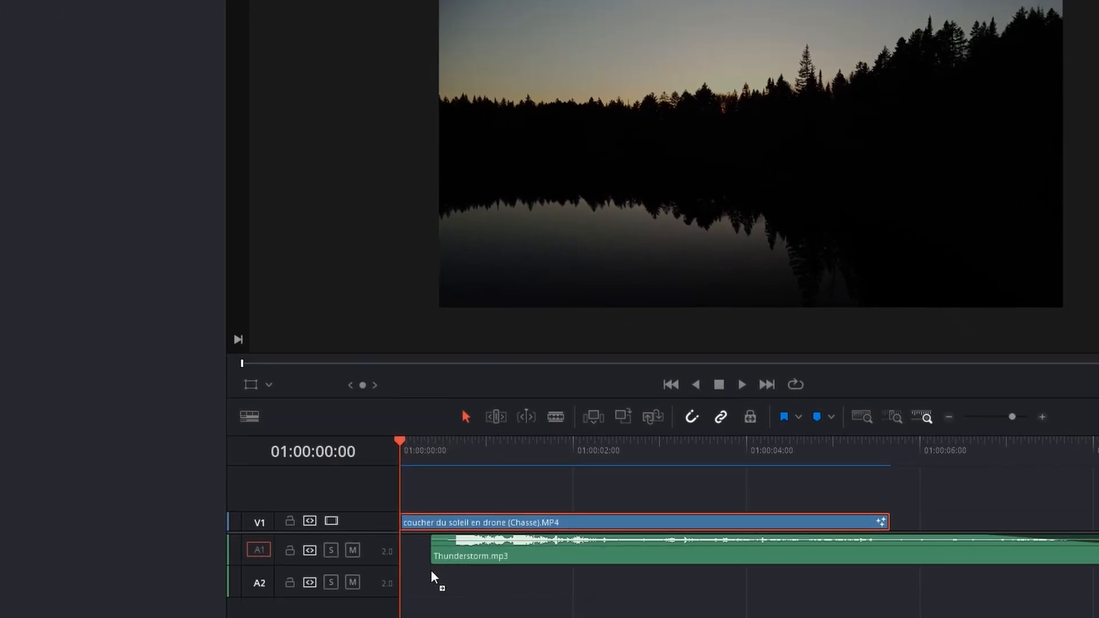
{"action": "left_click", "coordinate": [80, 22]}
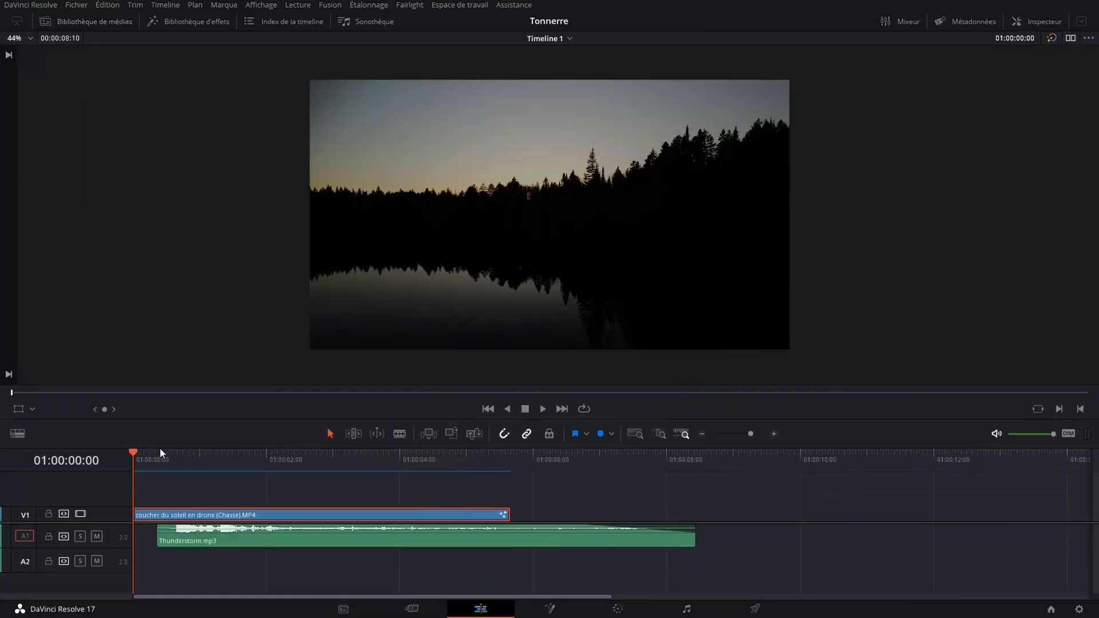
{"action": "mouse_move", "coordinate": [194, 543]}
{"action": "left_mouse_down"}
{"action": "mouse_move", "coordinate": [176, 539]}
{"action": "mouse_move", "coordinate": [214, 549]}
{"action": "left_mouse_up"}
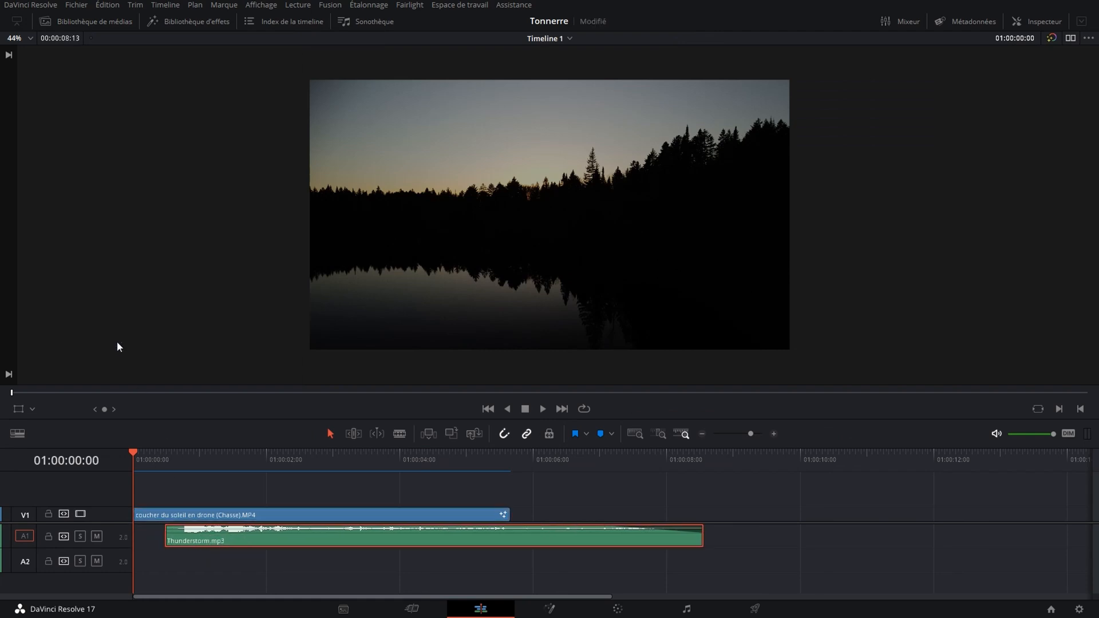
{"action": "key", "text": "space"}
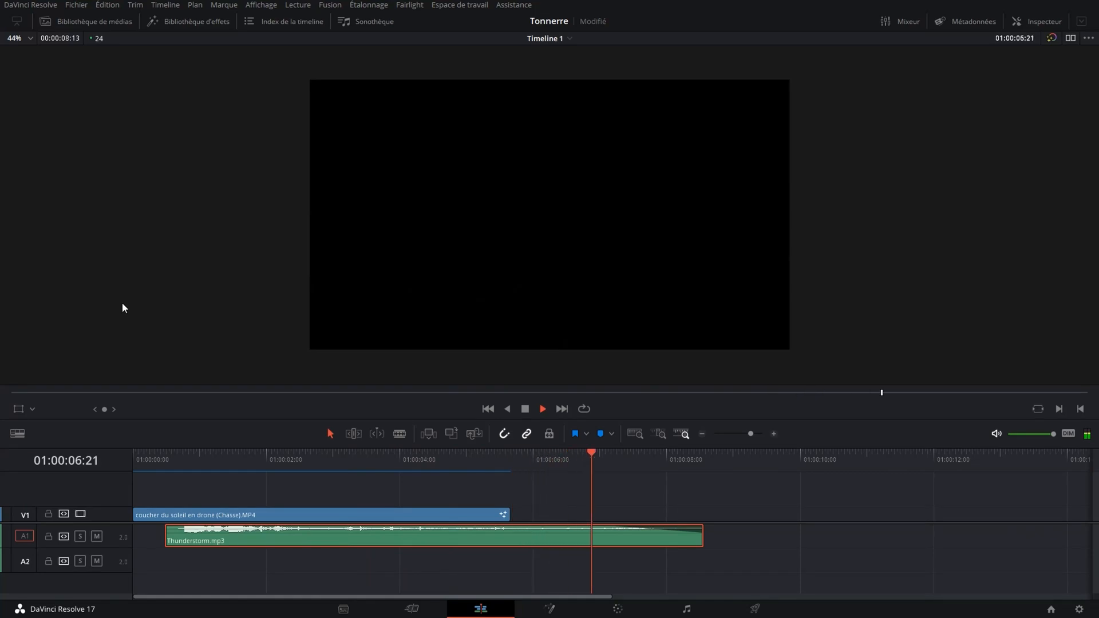
{"action": "key", "text": "space"}
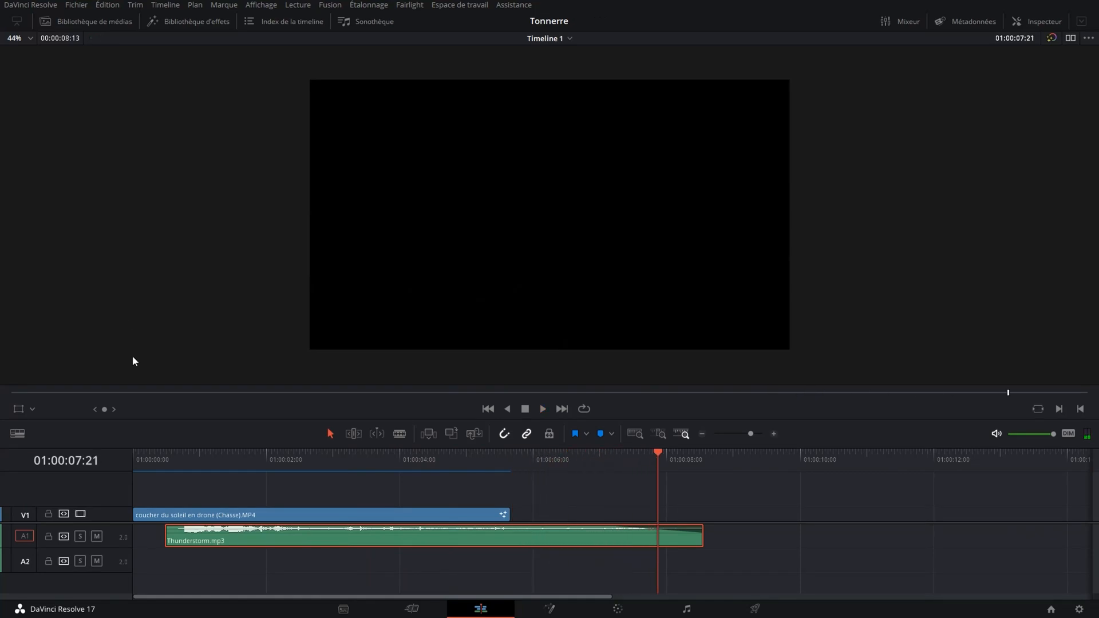
{"action": "left_click", "coordinate": [144, 456]}
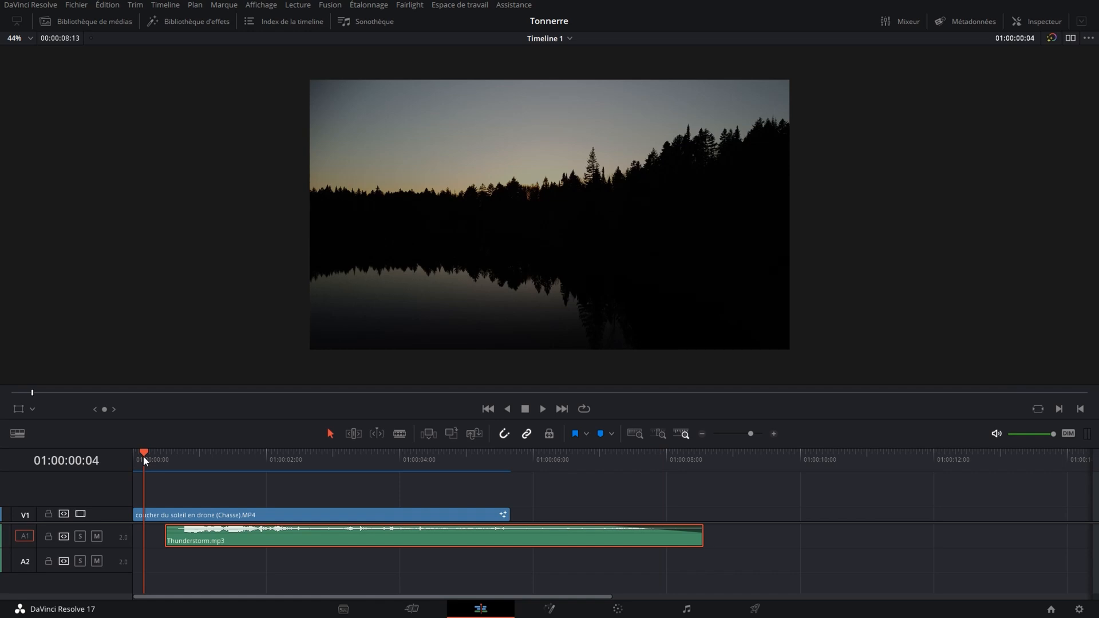
{"action": "left_click_drag", "start_coordinate": [143, 451], "coordinate": [130, 452]}
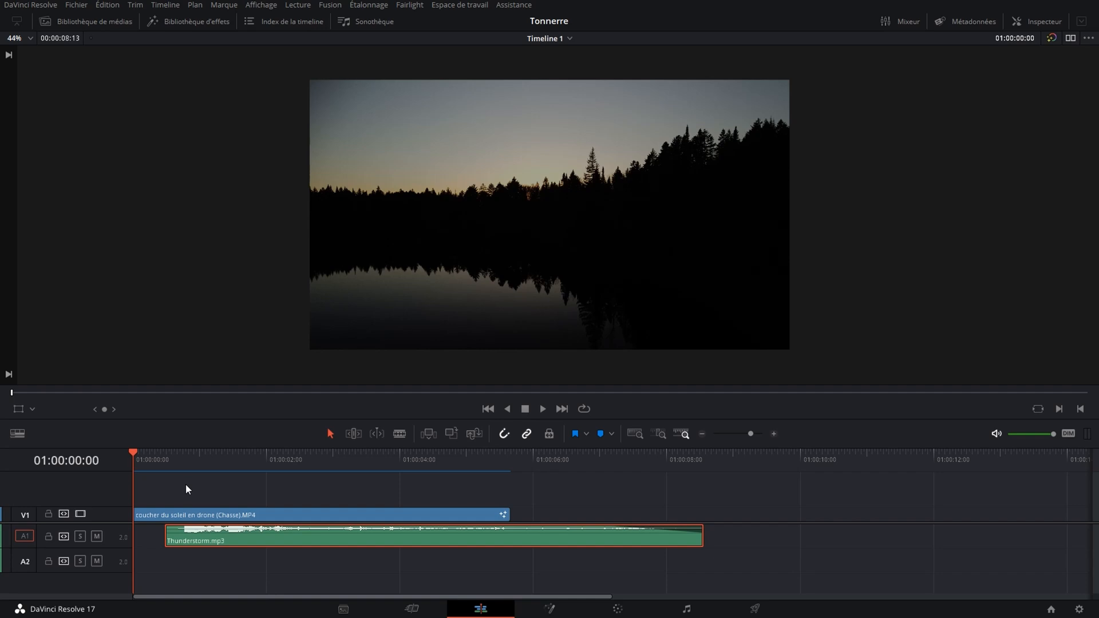
{"action": "left_click", "coordinate": [190, 515]}
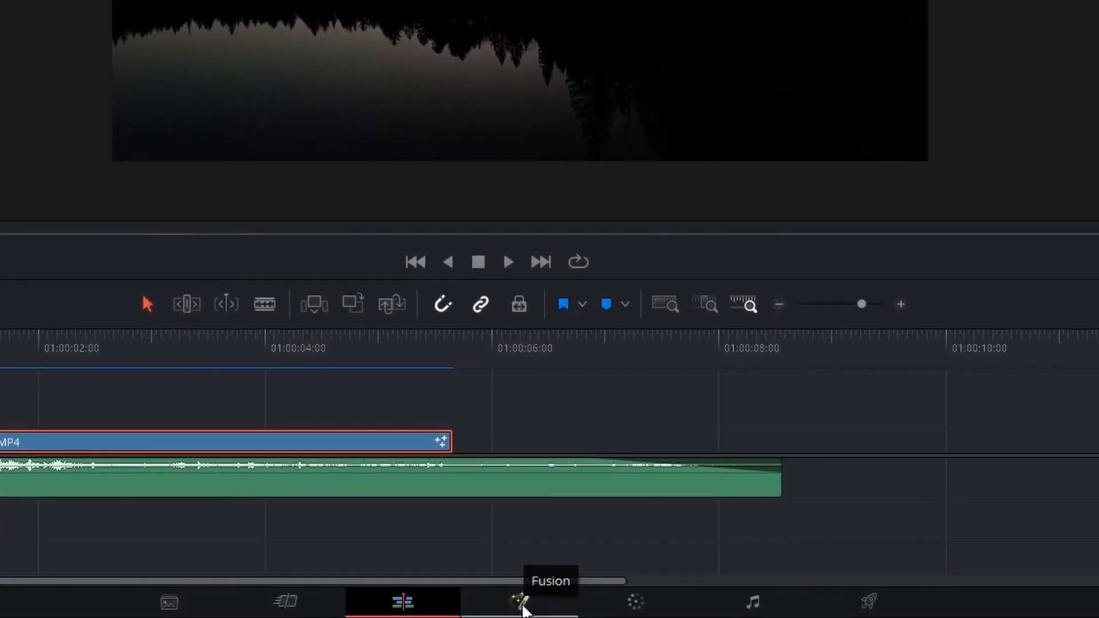
In Fusion, wire MediaIn1 → ColorCorrector1 → MediaOut1 in place of the direct link.
{"action": "left_click", "coordinate": [521, 602]}
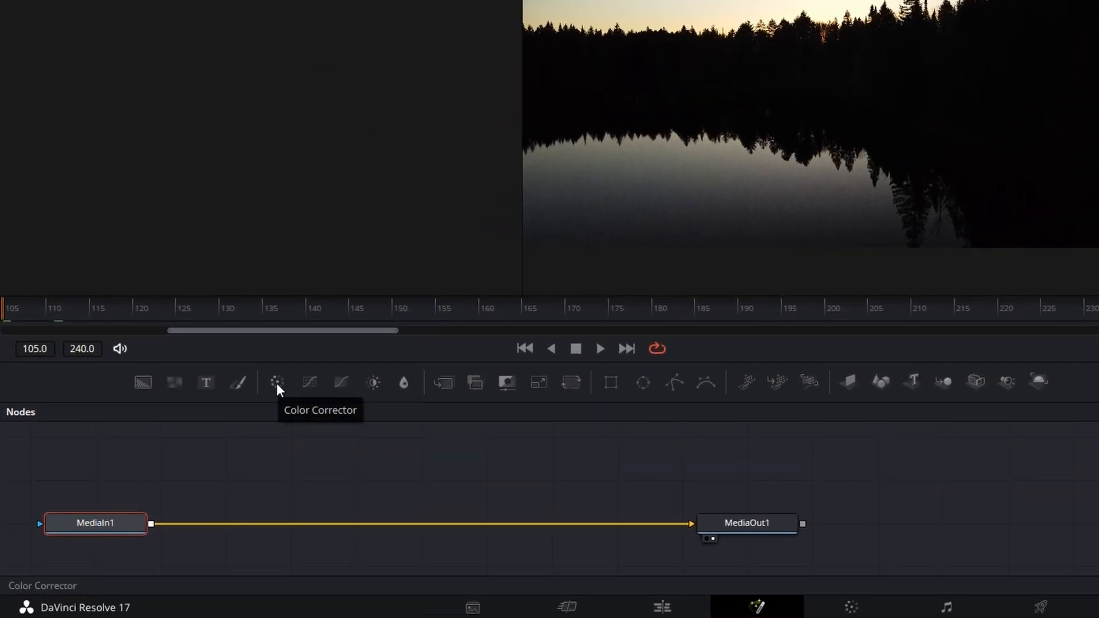
{"action": "left_click_drag", "start_coordinate": [277, 384], "coordinate": [285, 482]}
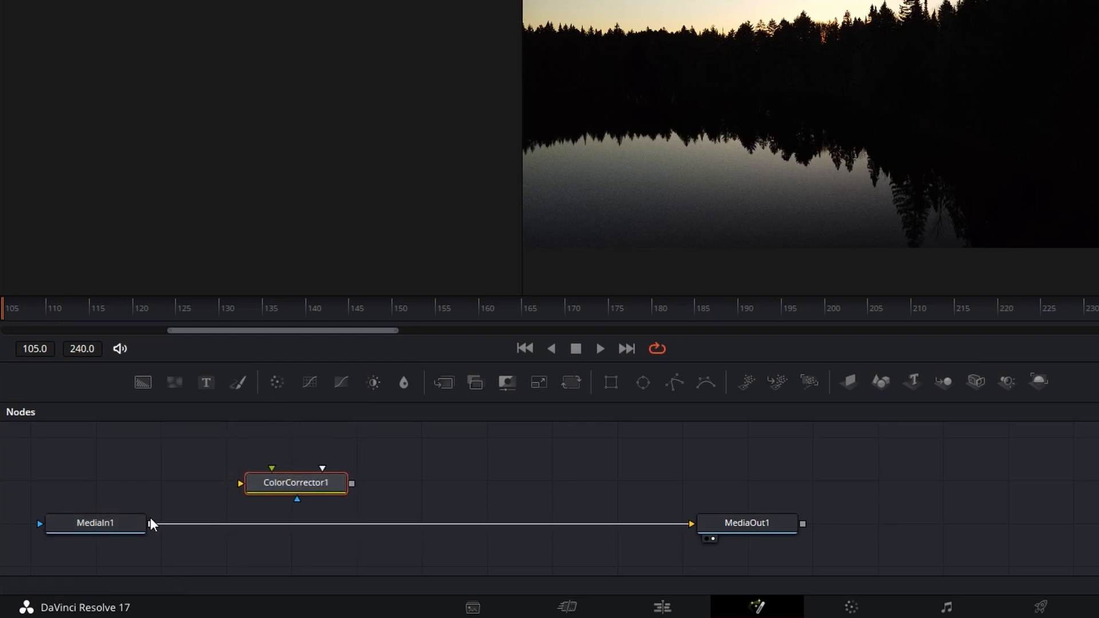
{"action": "left_click", "coordinate": [200, 524]}
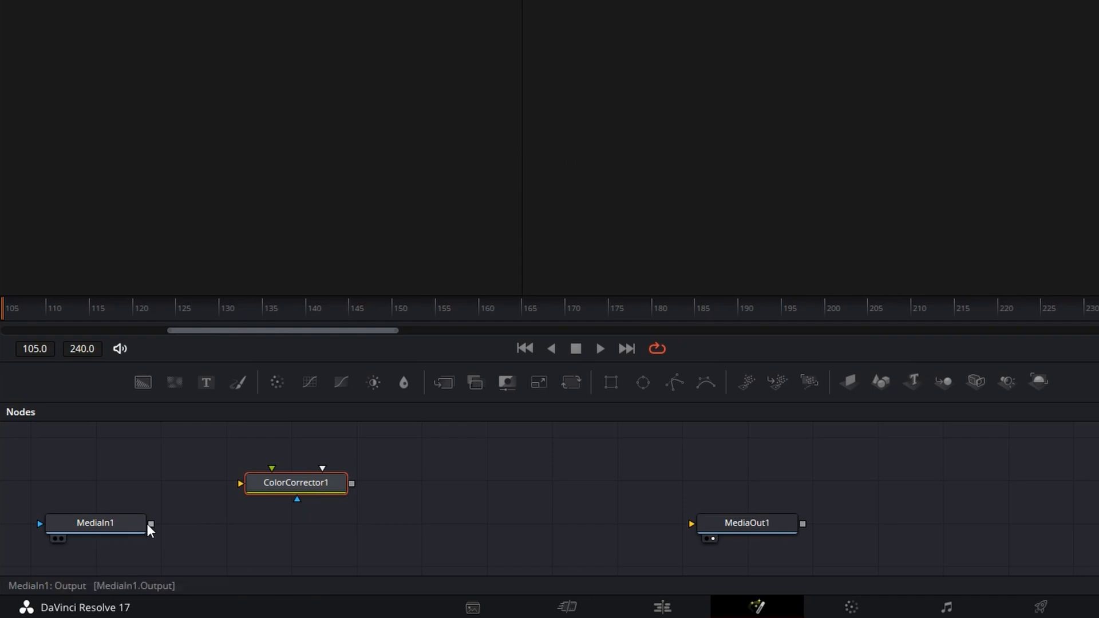
{"action": "left_click_drag", "start_coordinate": [150, 524], "coordinate": [227, 533]}
{"action": "left_click_drag", "start_coordinate": [315, 523], "coordinate": [716, 525]}
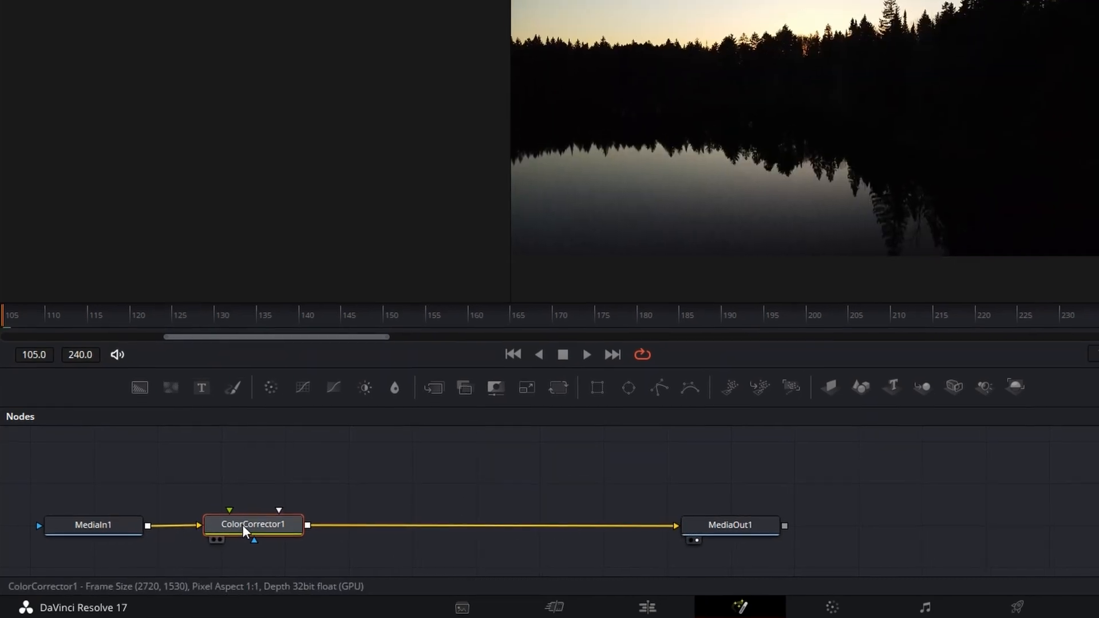
{"action": "mouse_move", "coordinate": [242, 524]}
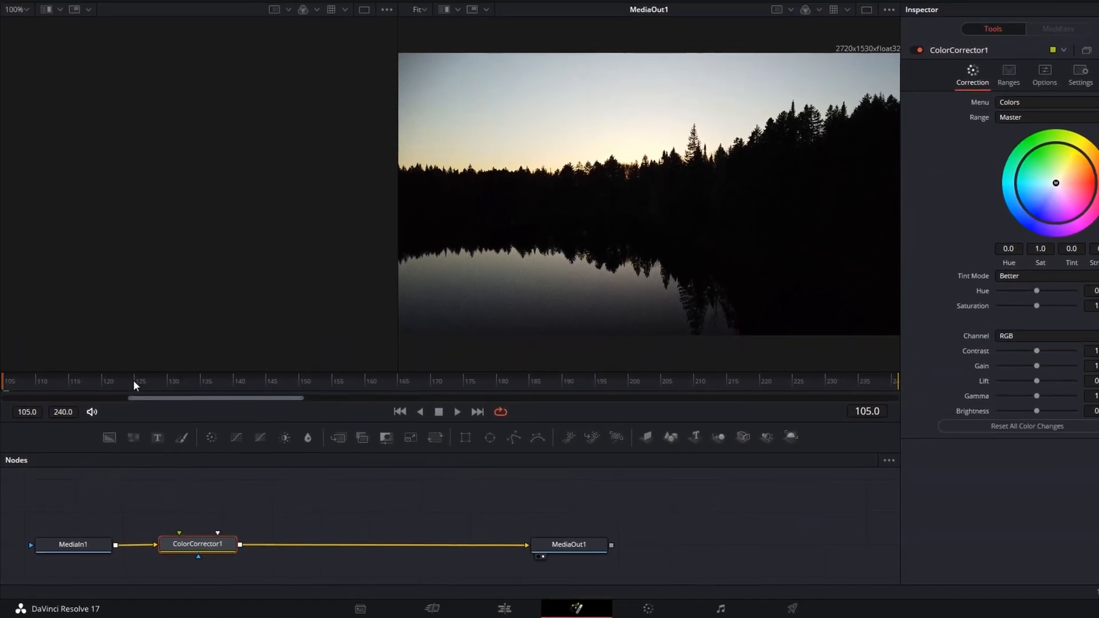
Move the playhead to about frame 133 and keyframe ColorCorrector1's Brightness at 0.0.
{"action": "left_click", "coordinate": [135, 383]}
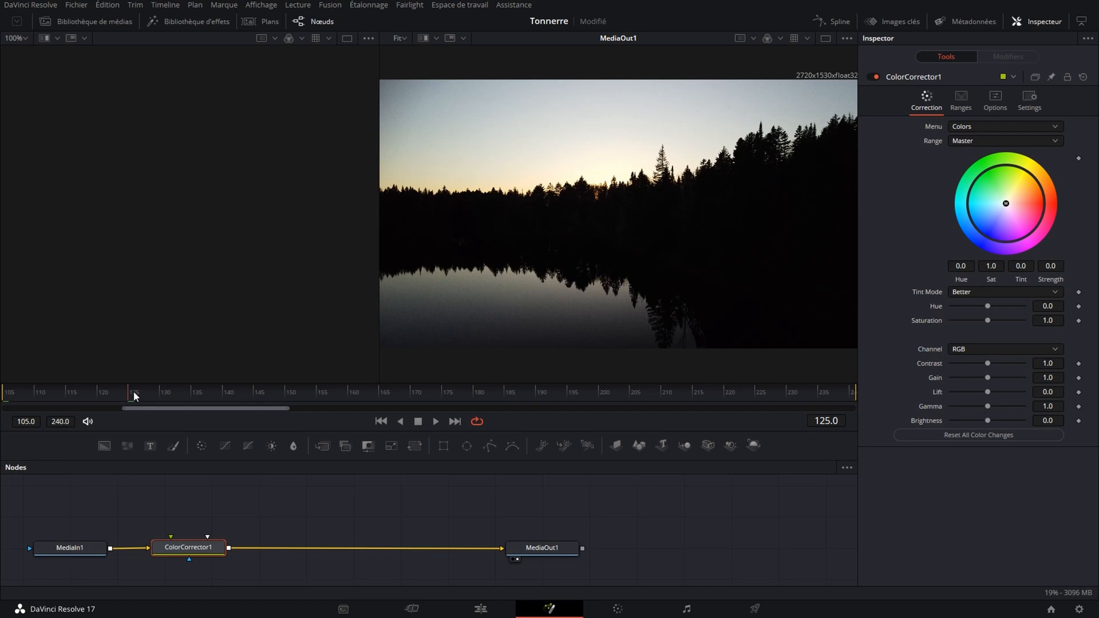
{"action": "left_click_drag", "start_coordinate": [132, 390], "coordinate": [221, 404]}
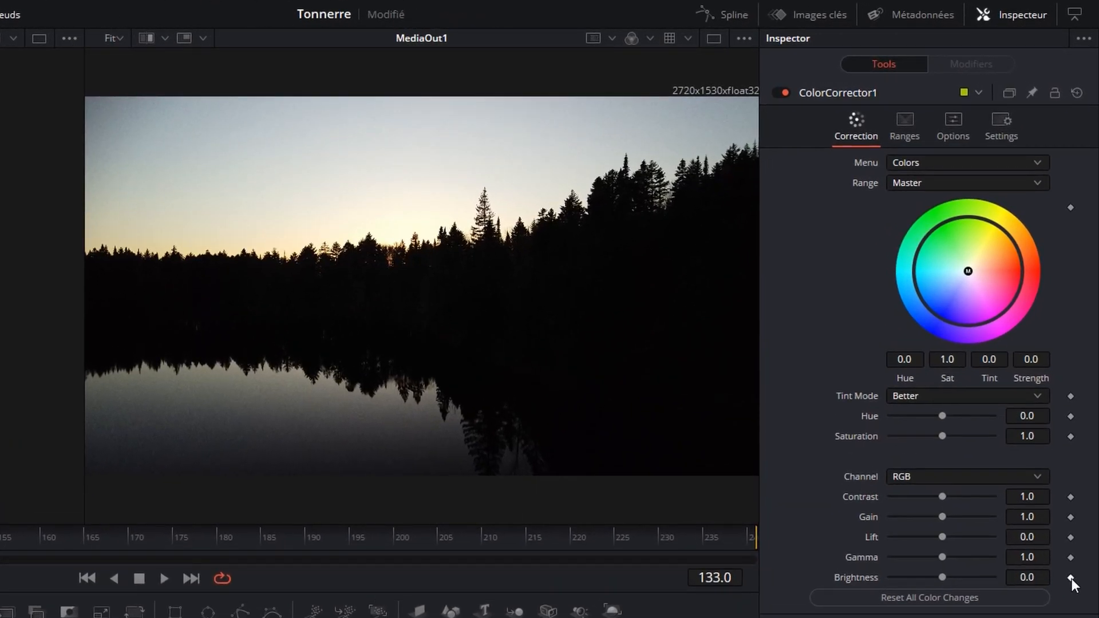
{"action": "left_click", "coordinate": [1070, 577]}
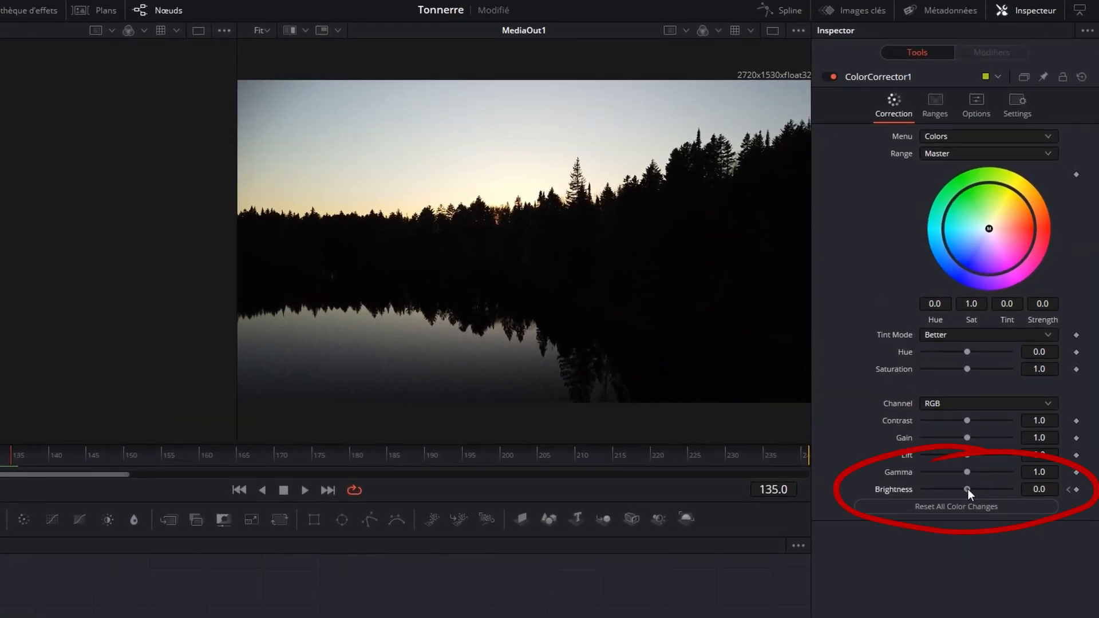
Keyframe Brightness at a different value on each frame, peaking at 0.21 around frame 143–144.
{"action": "left_click_drag", "start_coordinate": [967, 489], "coordinate": [981, 489]}
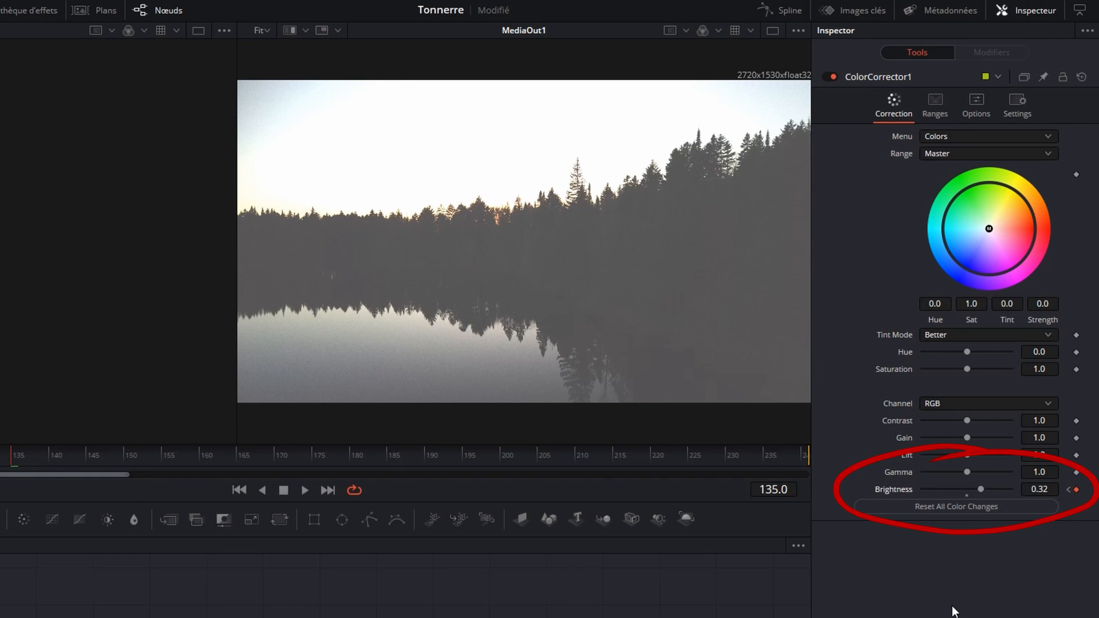
{"action": "key", "text": "Right"}
{"action": "key", "text": "Right"}
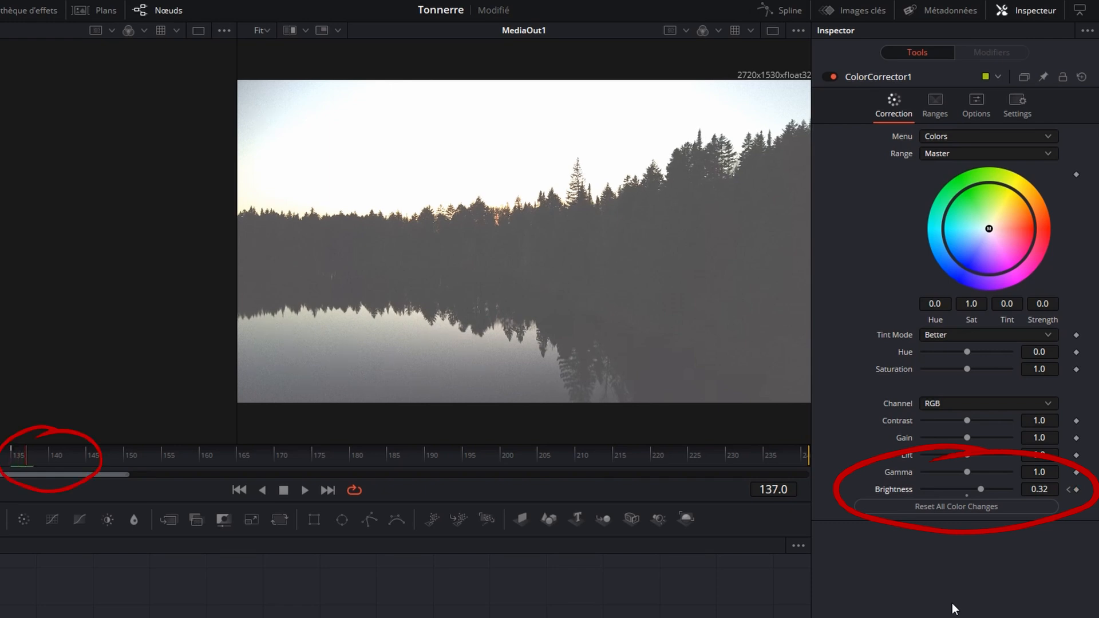
{"action": "left_click_drag", "start_coordinate": [981, 490], "coordinate": [969, 489]}
{"action": "key", "text": "Right"}
{"action": "key", "text": "Right"}
{"action": "key", "text": "Right"}
{"action": "key", "text": "Right"}
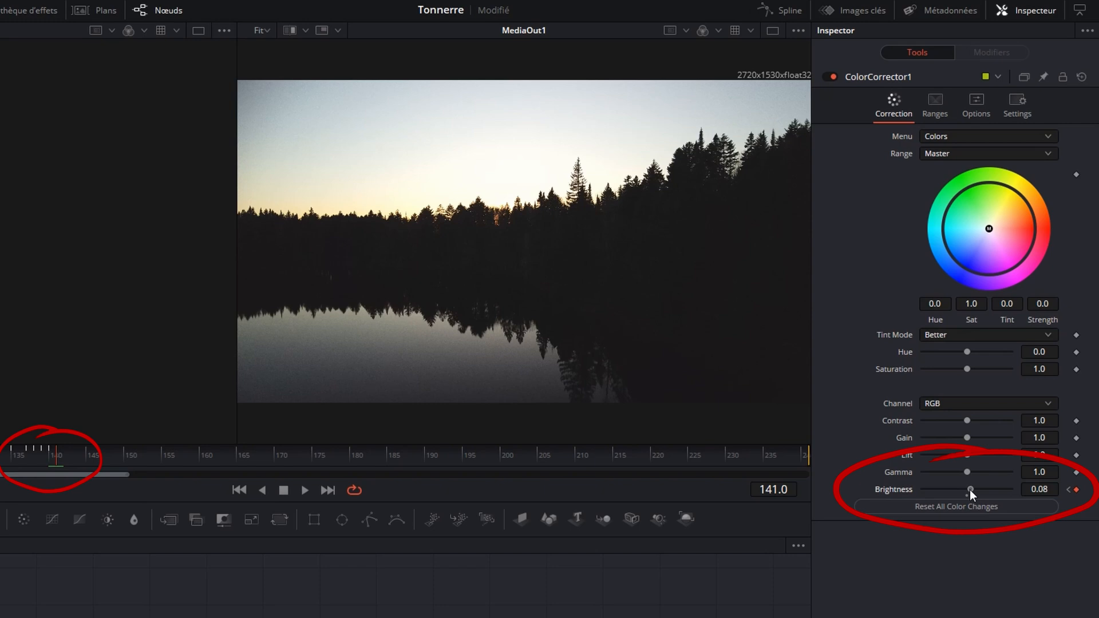
{"action": "key", "text": "Right"}
{"action": "left_click_drag", "start_coordinate": [969, 489], "coordinate": [974, 489]}
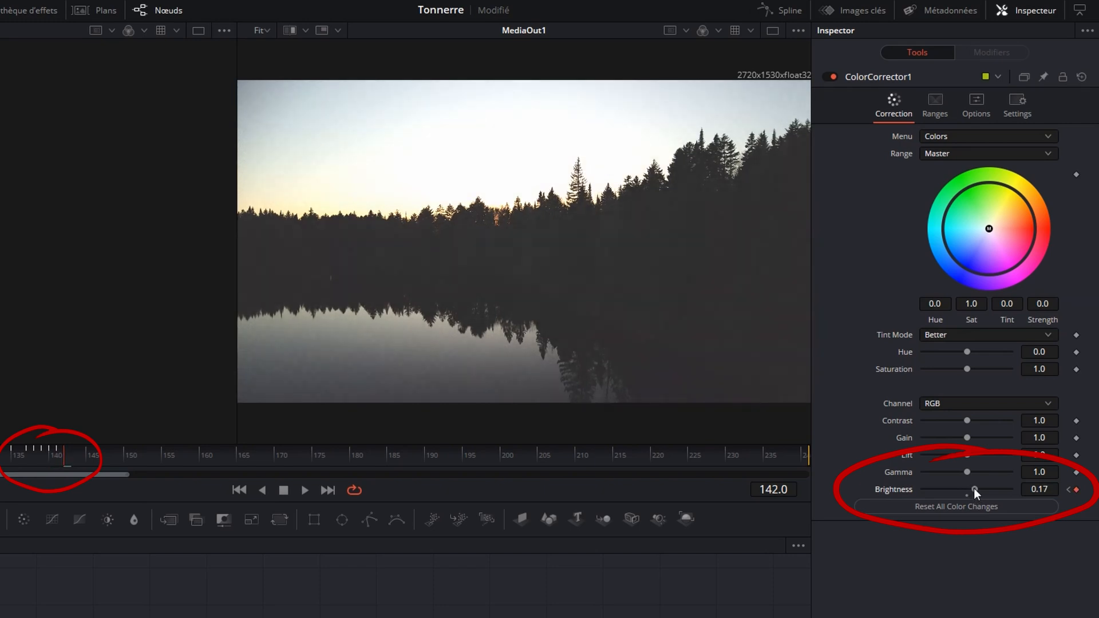
{"action": "key", "text": "Right"}
{"action": "left_click_drag", "start_coordinate": [976, 489], "coordinate": [967, 490]}
{"action": "key", "text": "Right"}
{"action": "key", "text": "Right"}
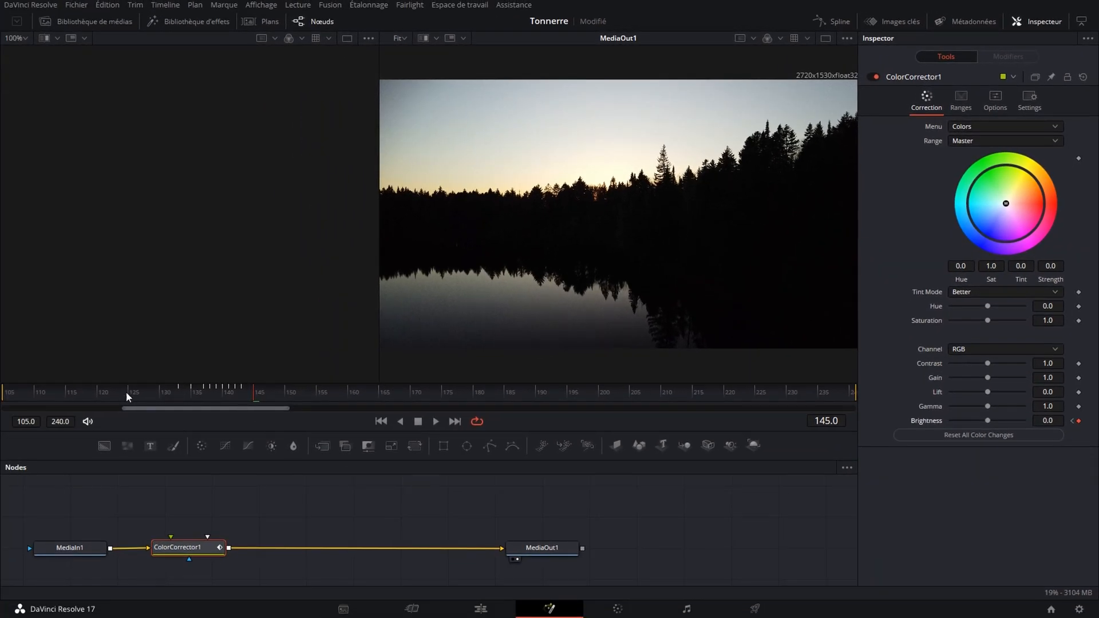
Play the Fusion comp to check the lightning flicker, then save the Tonnerre project.
{"action": "key", "text": "space"}
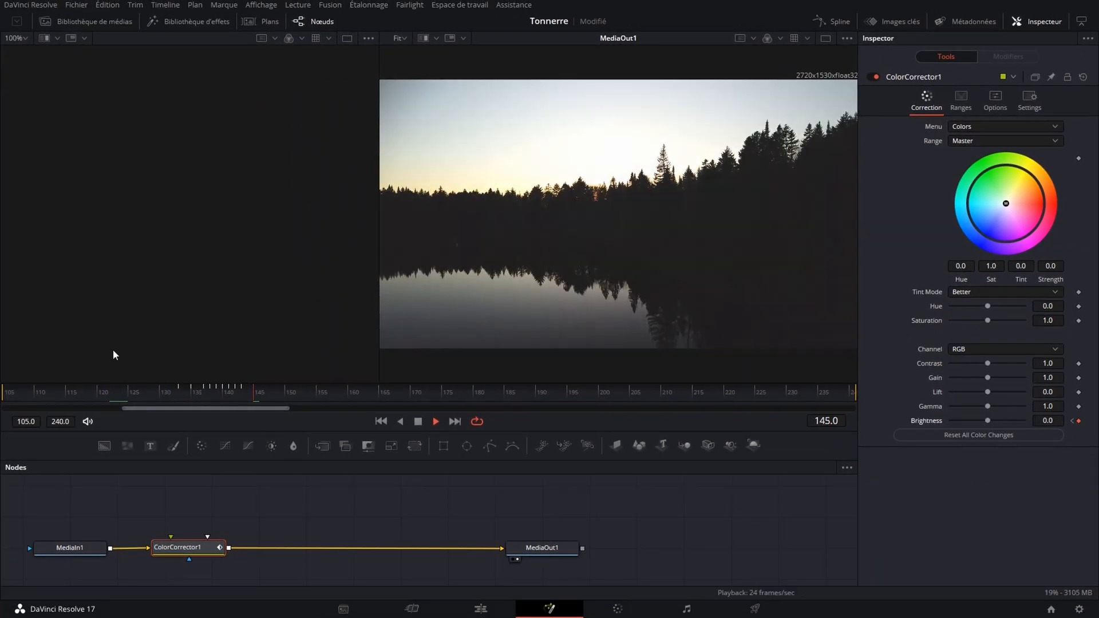
{"action": "key", "text": "space"}
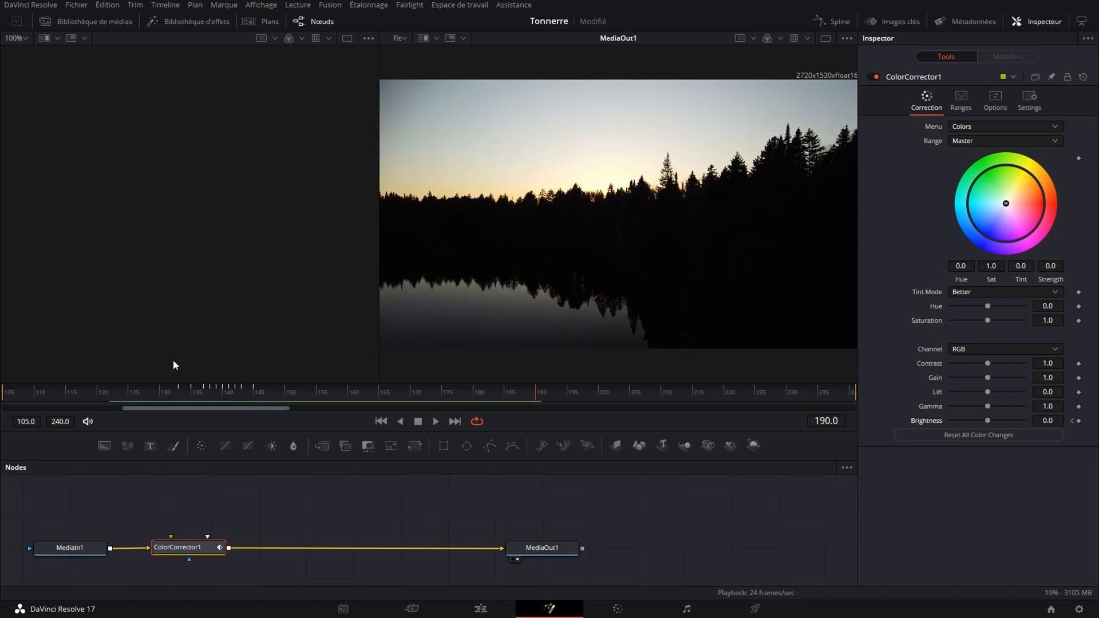
{"action": "key", "text": "ctrl+s"}
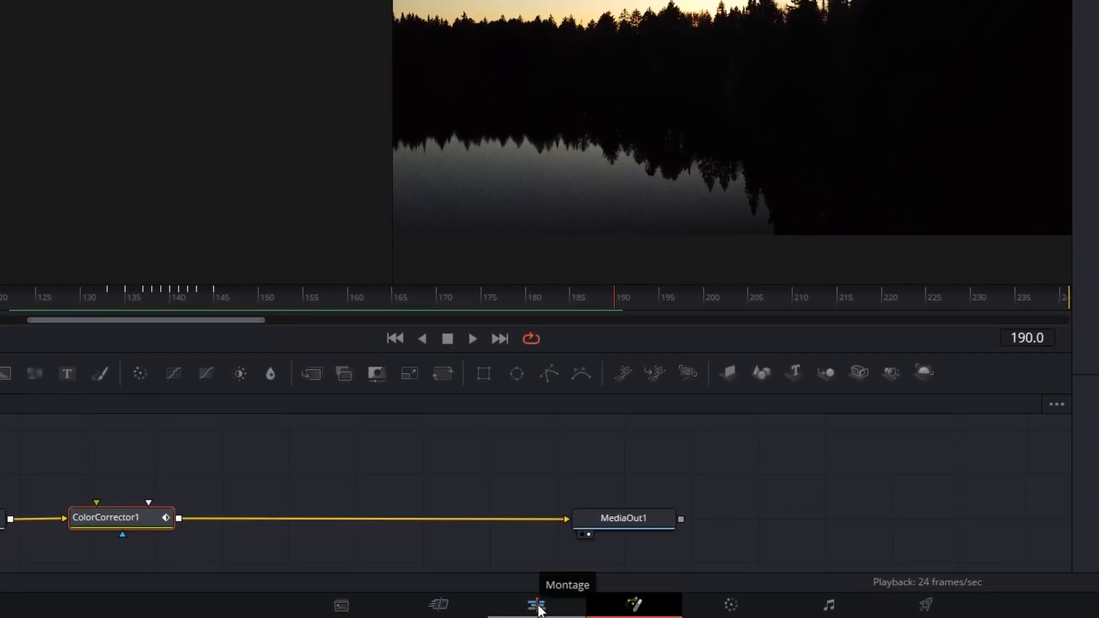
On the Edit page, play and step frame by frame to find where the flash begins.
{"action": "left_click", "coordinate": [538, 607]}
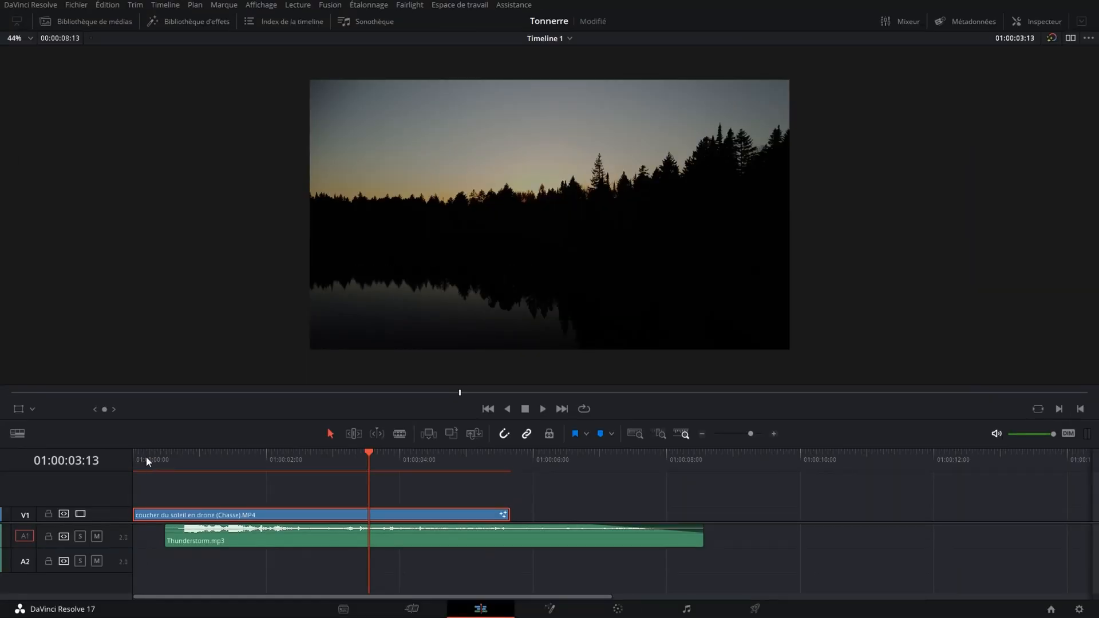
{"action": "left_click", "coordinate": [146, 456]}
{"action": "key", "text": "space"}
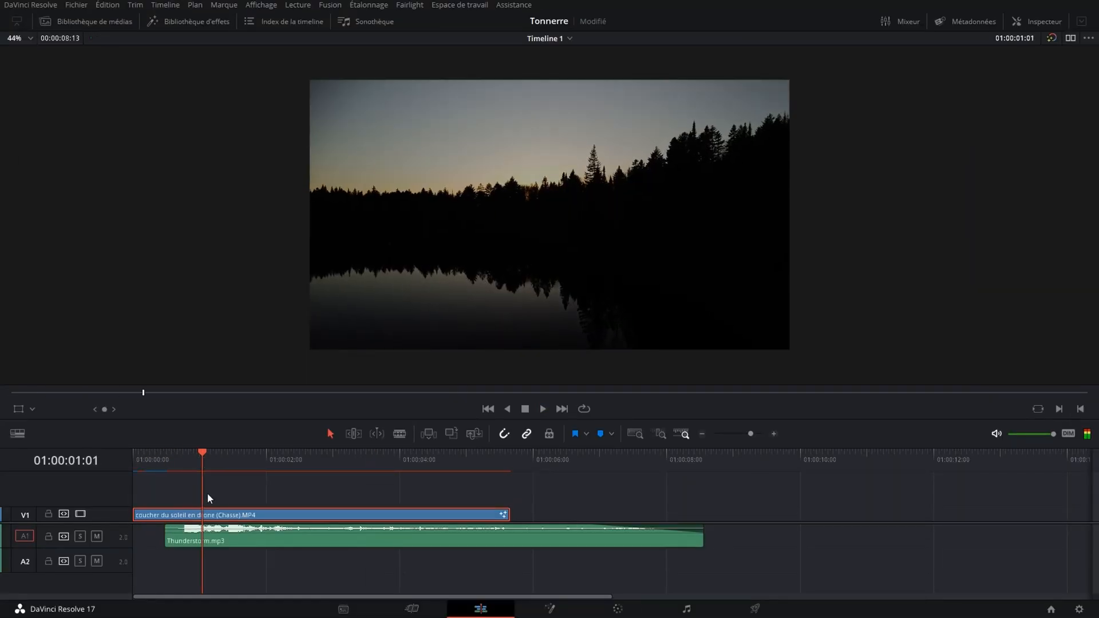
{"action": "key", "text": "space"}
{"action": "key", "text": "space"}
{"action": "key", "text": "Left"}
{"action": "key", "text": "Left"}
{"action": "key", "text": "Left"}
{"action": "key", "text": "Left"}
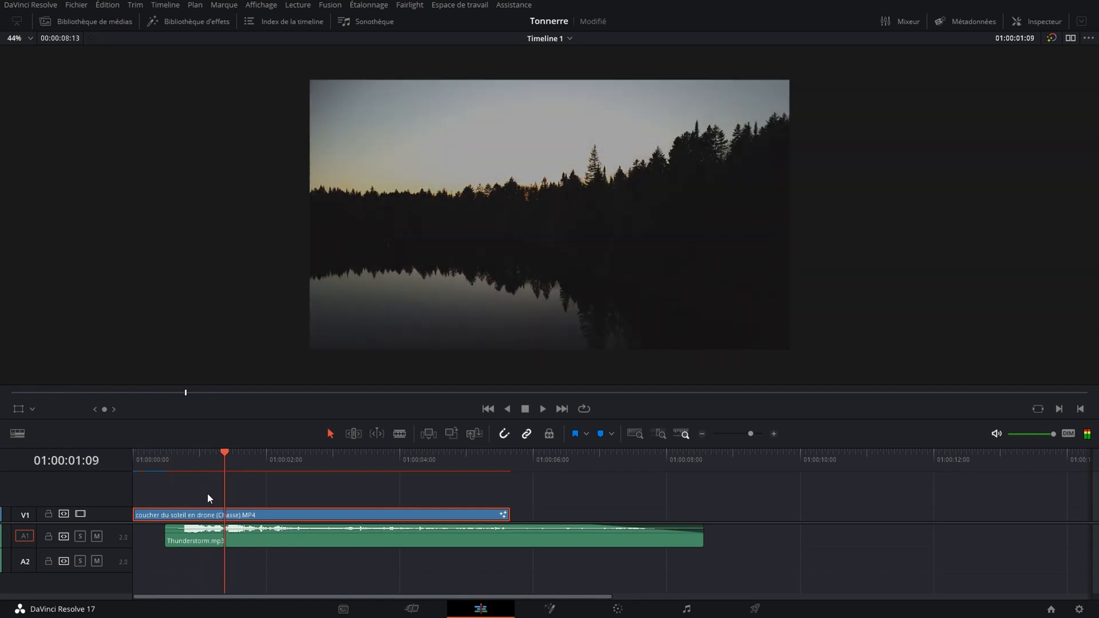
{"action": "key", "text": "Left"}
{"action": "key", "text": "Left"}
{"action": "key", "text": "Left"}
{"action": "key", "text": "Left"}
{"action": "key", "text": "Left"}
{"action": "key", "text": "Left"}
{"action": "key", "text": "Left"}
{"action": "key", "text": "Left"}
{"action": "key", "text": "Left"}
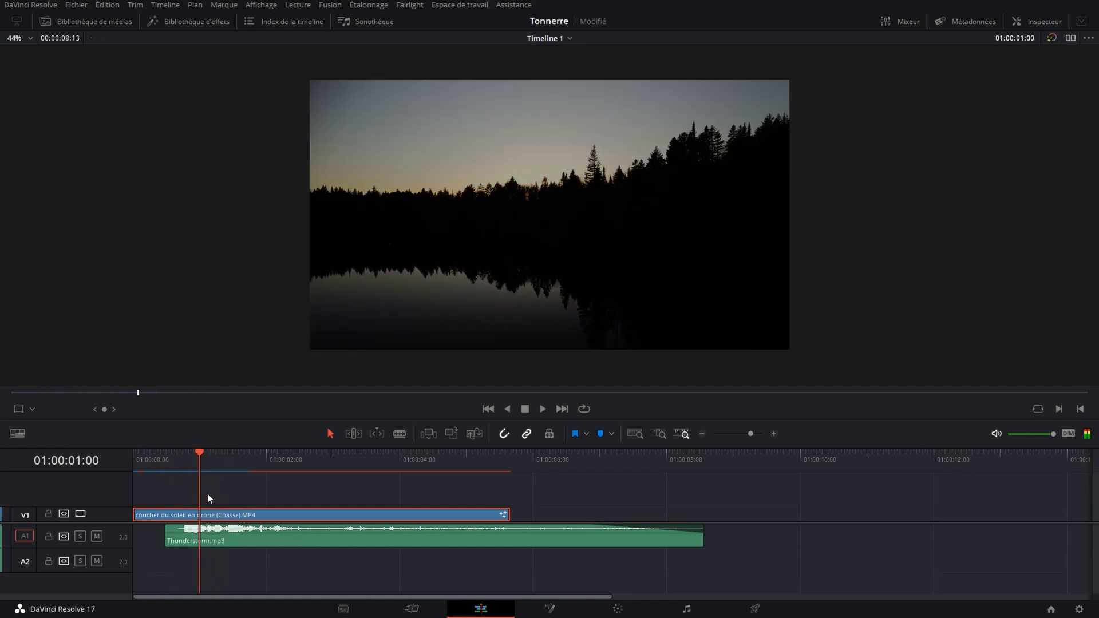
{"action": "key", "text": "Right"}
{"action": "key", "text": "Right"}
{"action": "key", "text": "Right"}
{"action": "key", "text": "Right"}
{"action": "key", "text": "Right"}
{"action": "key", "text": "Right"}
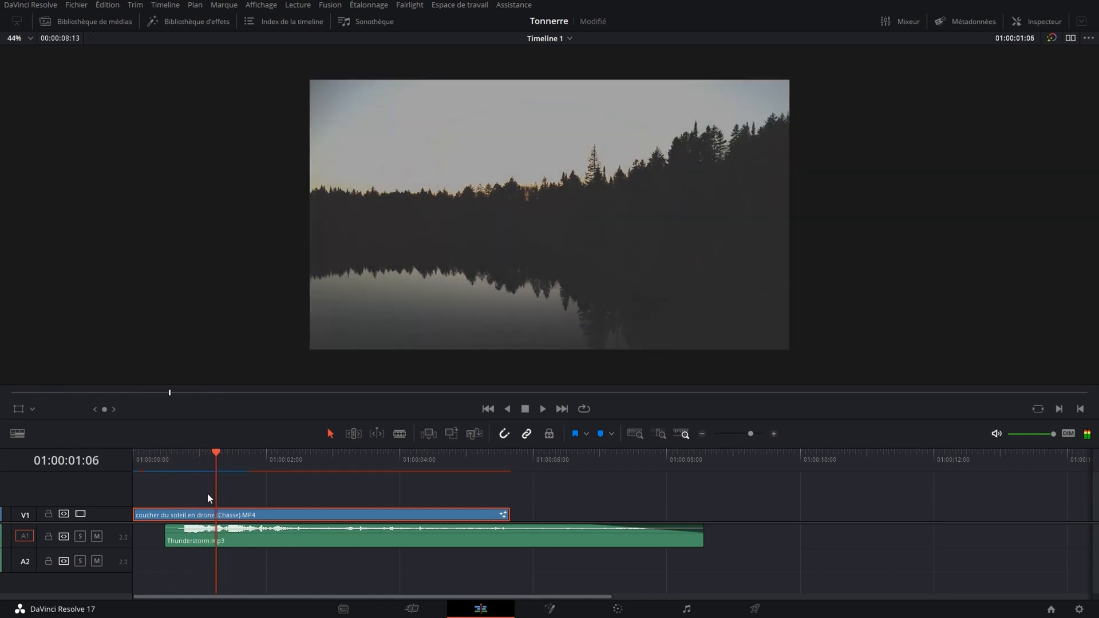
Shift Thunderstorm.mp3 ten frames later and play the edit full screen from the start.
{"action": "left_click_drag", "start_coordinate": [235, 541], "coordinate": [268, 542]}
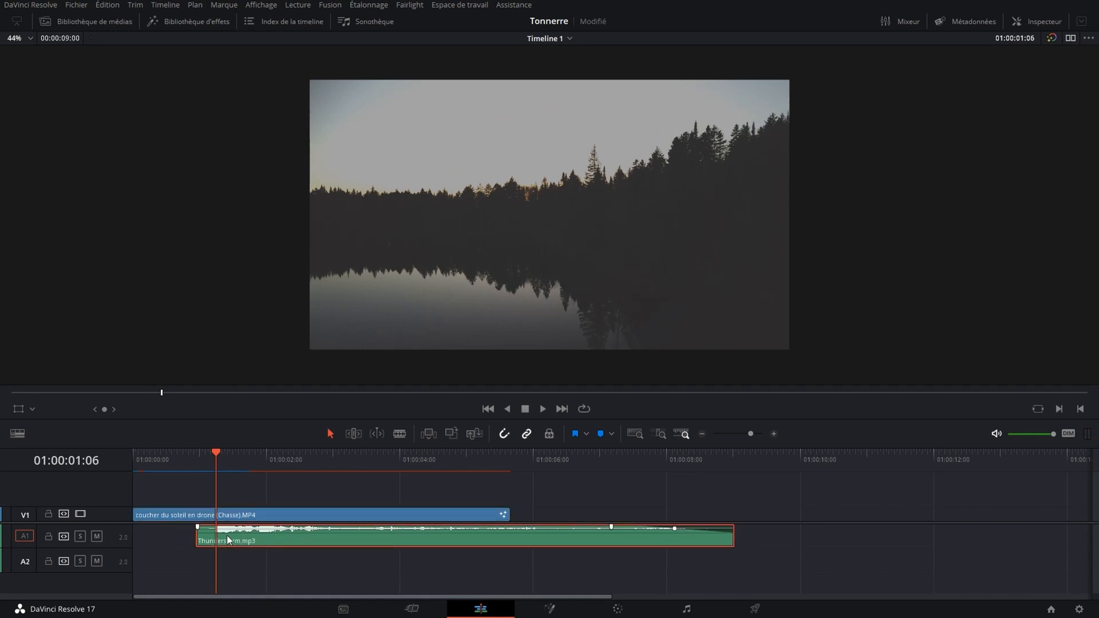
{"action": "left_click", "coordinate": [134, 457]}
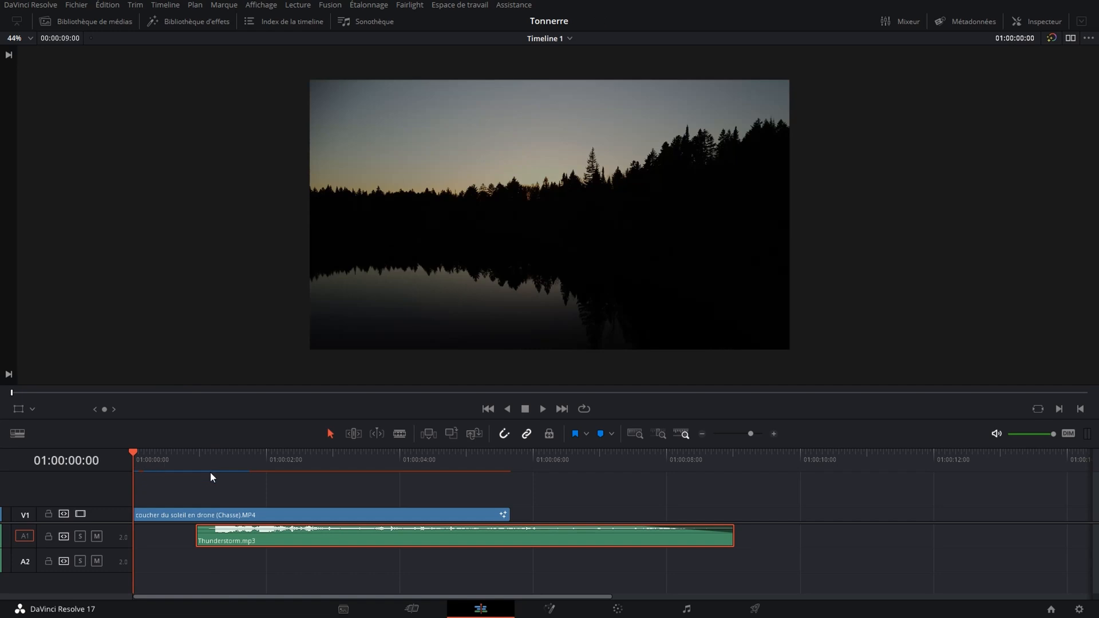
{"action": "key", "text": "ctrl+f"}
{"action": "key", "text": "space"}
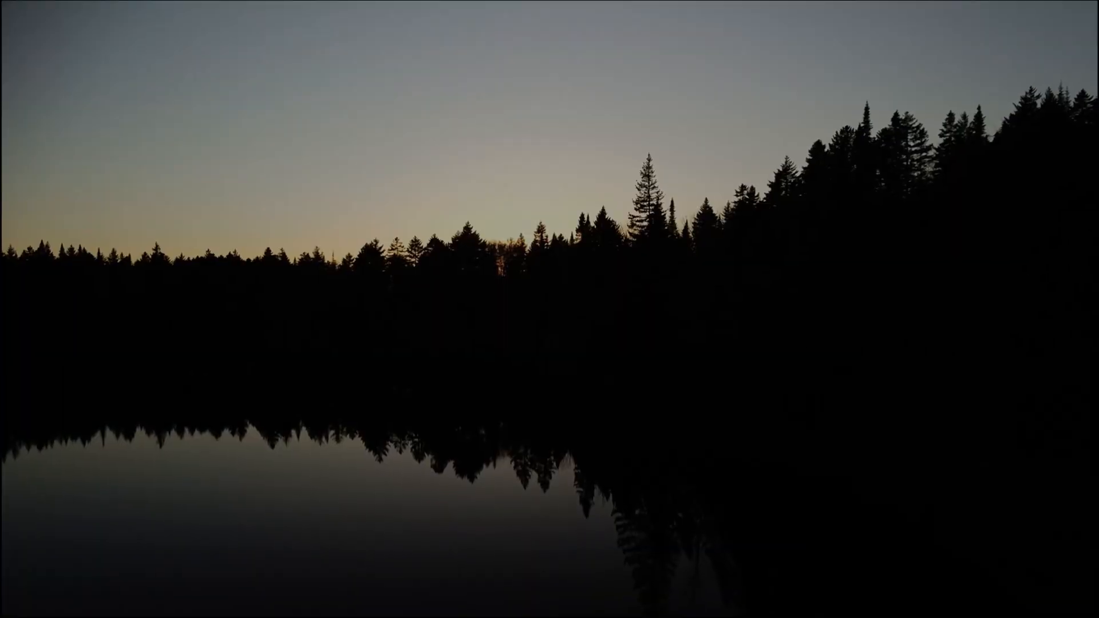